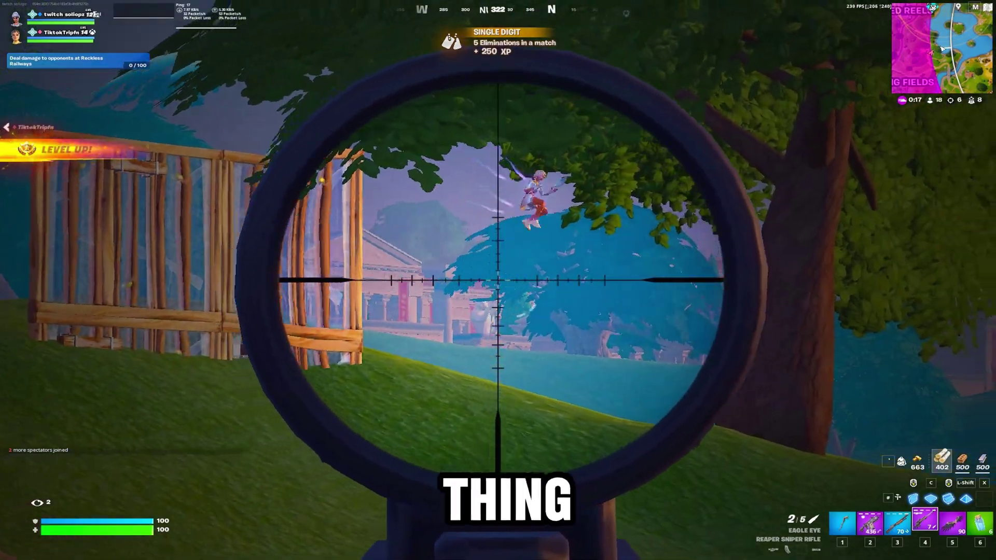
- Fire a scoped Reaper Sniper Rifle shot to knock the opponent
{"action": "left_click", "coordinate": [498, 280]}
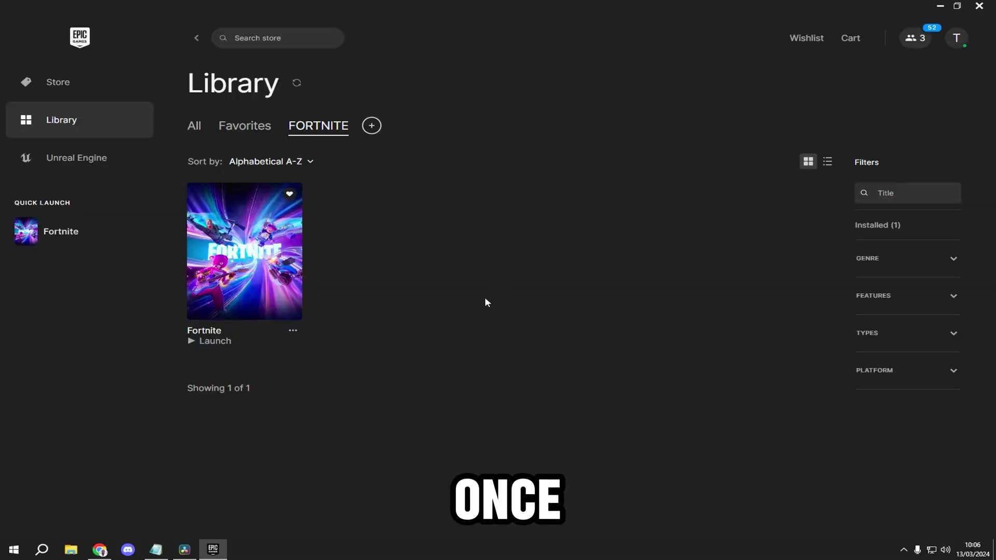
- Keep Pre-download Streamed Assets enabled in Fortnite's installation options and apply them
{"action": "left_click", "coordinate": [292, 331]}
{"action": "left_click", "coordinate": [127, 188]}
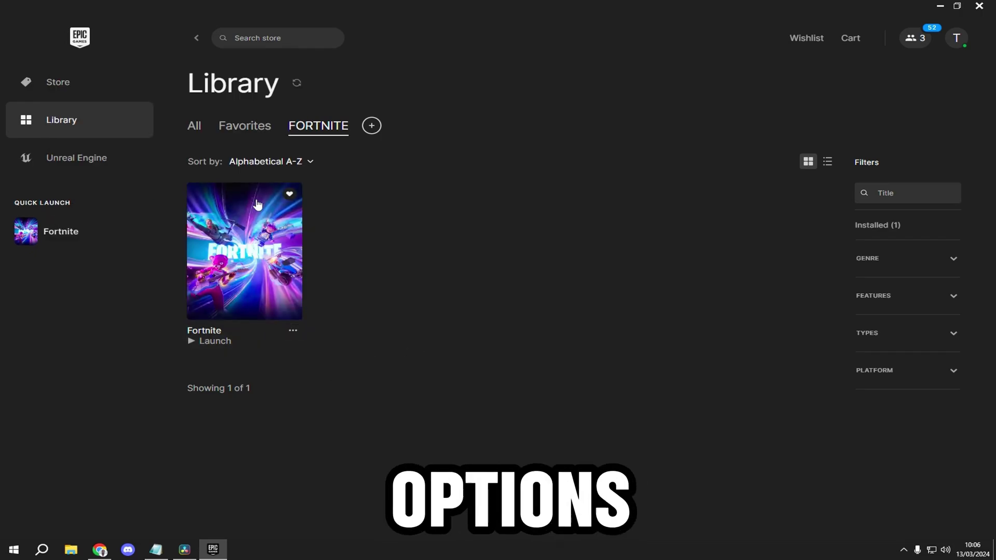
{"action": "mouse_move", "coordinate": [374, 278]}
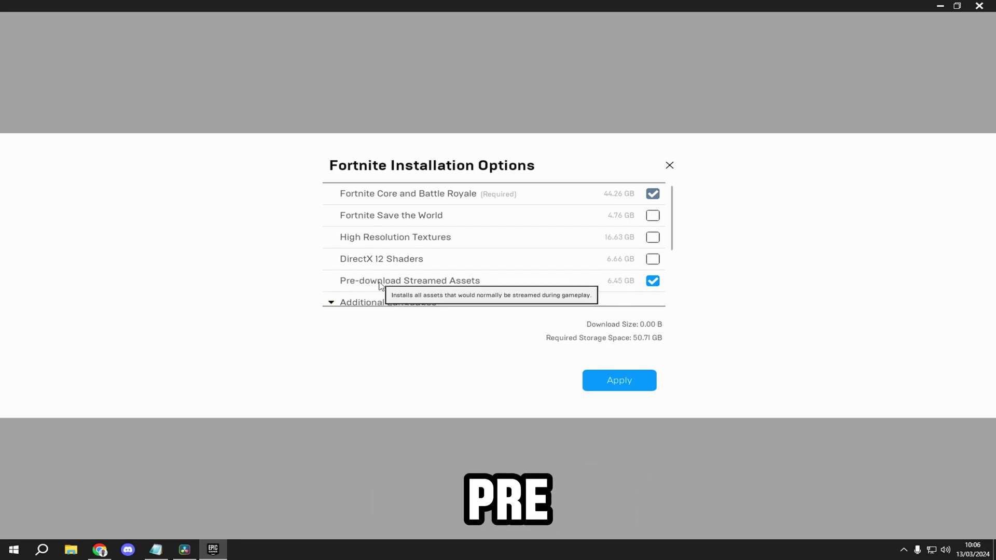
{"action": "left_click", "coordinate": [621, 387]}
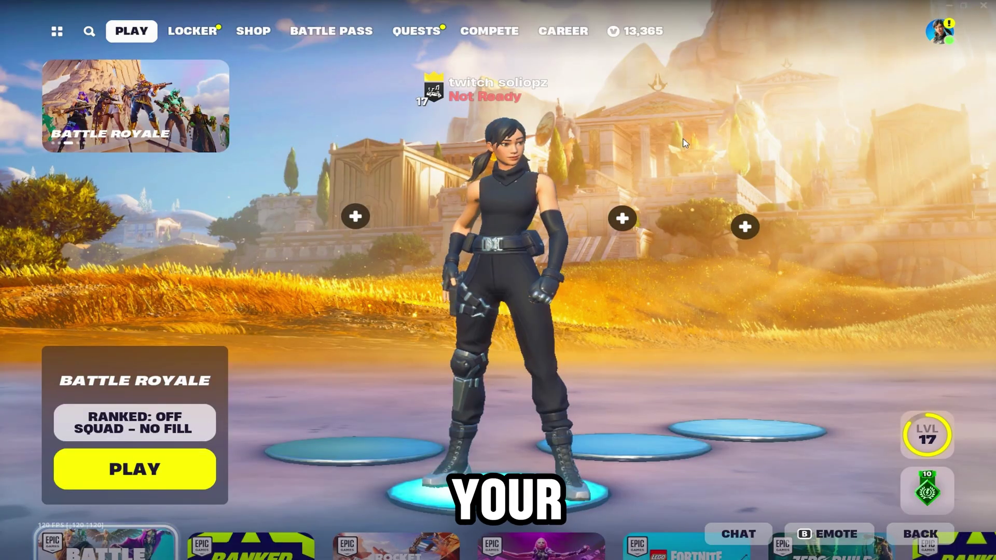
- Open Fortnite's settings from the Social panel and scroll the Video tab down to Advanced Graphics
{"action": "left_click", "coordinate": [938, 33]}
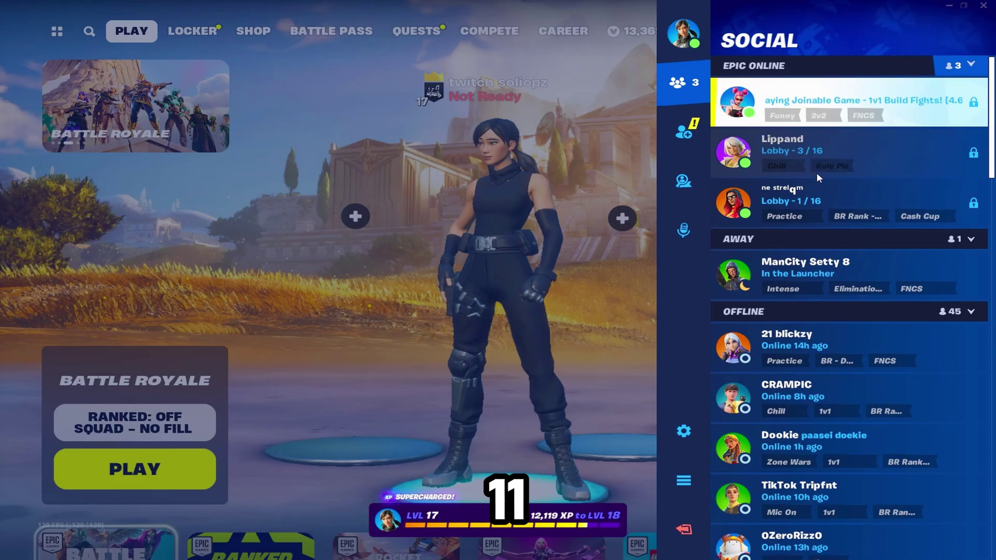
{"action": "left_click", "coordinate": [687, 429]}
{"action": "scroll", "coordinate": [571, 384], "scroll_direction": "down", "scroll_amount": 8}
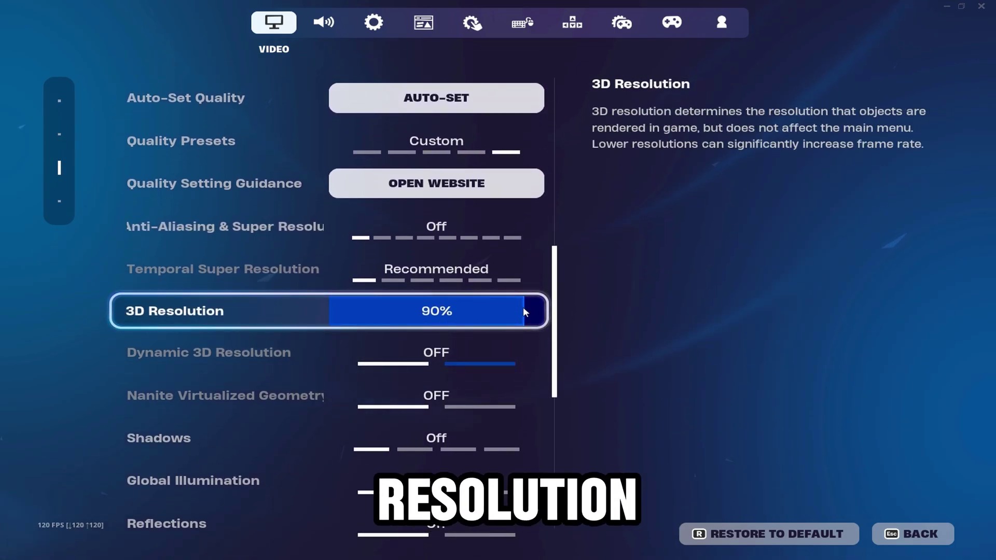
{"action": "scroll", "coordinate": [491, 338], "scroll_direction": "down", "scroll_amount": 1}
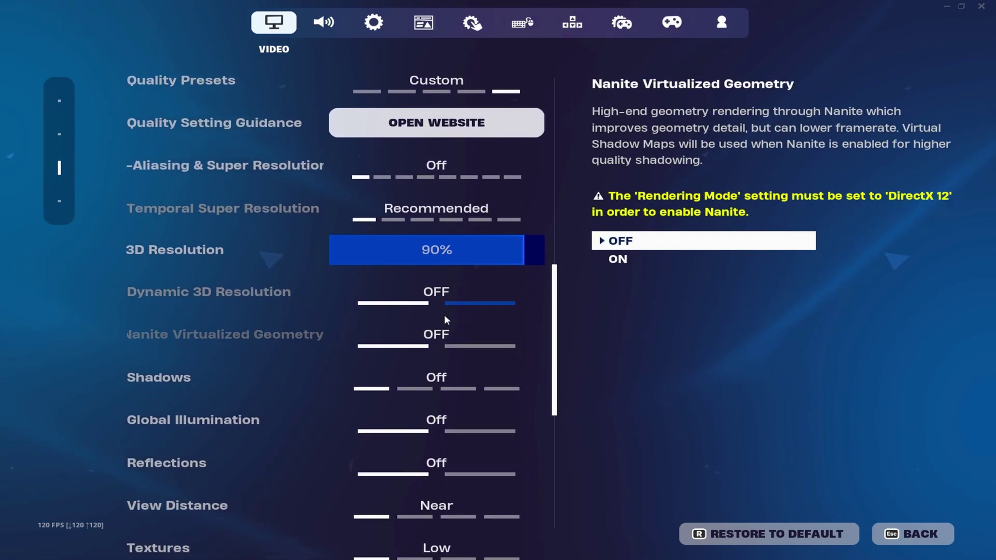
{"action": "scroll", "coordinate": [444, 318], "scroll_direction": "down", "scroll_amount": 2}
{"action": "scroll", "coordinate": [467, 338], "scroll_direction": "down", "scroll_amount": 2}
{"action": "scroll", "coordinate": [468, 339], "scroll_direction": "down", "scroll_amount": 5}
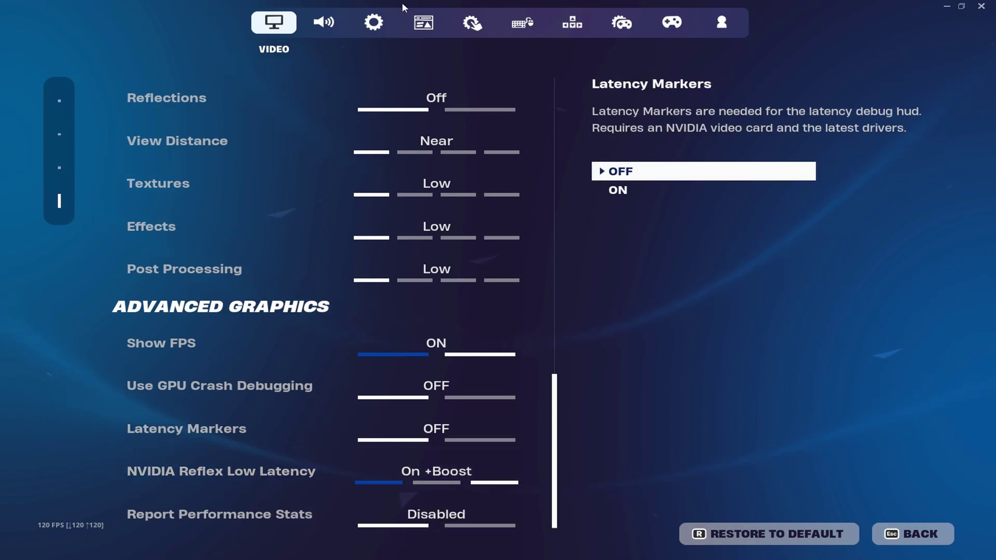
{"action": "left_click", "coordinate": [324, 21]}
- Browse the Audio tab, the Subtitles options and the Game tab settings
{"action": "scroll", "coordinate": [330, 238], "scroll_direction": "up", "scroll_amount": 2}
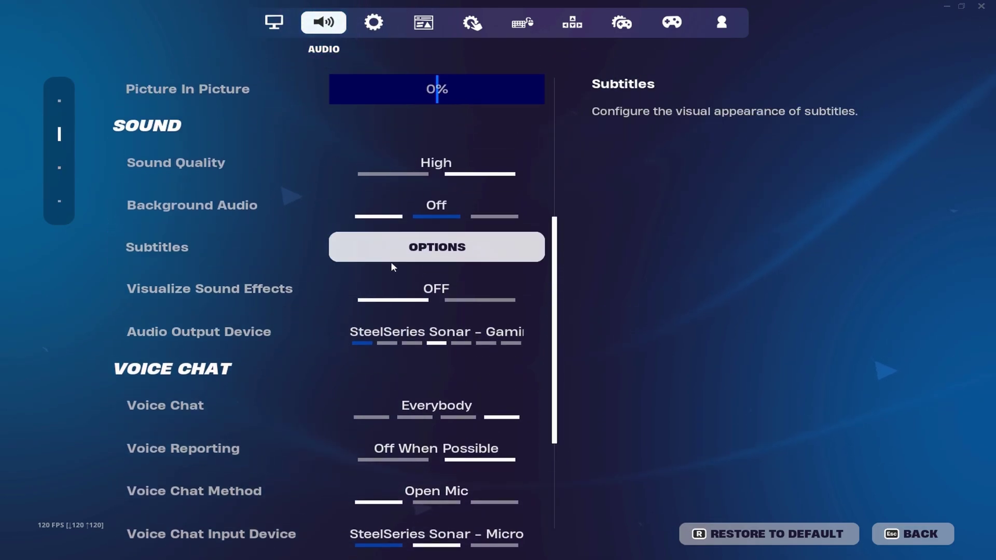
{"action": "left_click", "coordinate": [400, 254]}
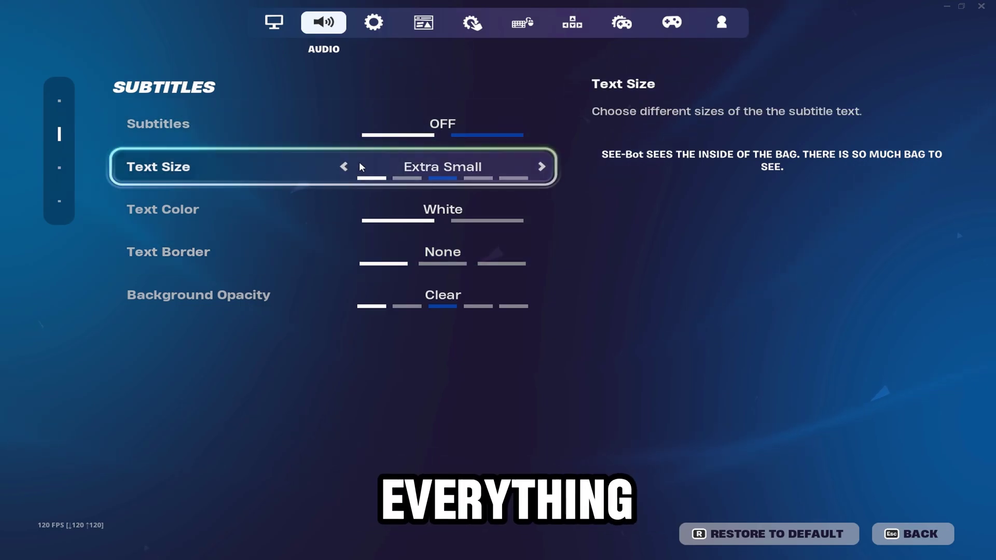
{"action": "left_click", "coordinate": [374, 22]}
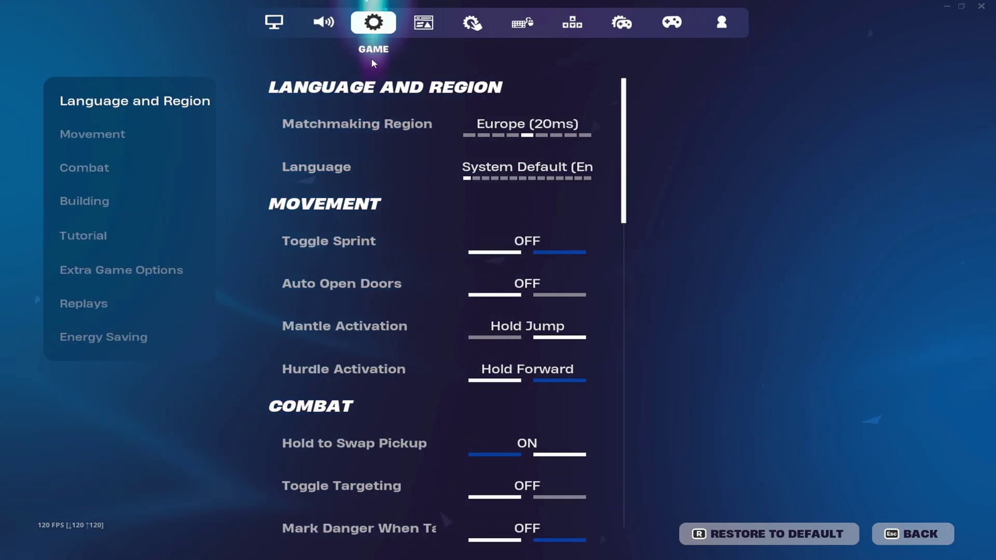
{"action": "scroll", "coordinate": [422, 217], "scroll_direction": "down", "scroll_amount": 10}
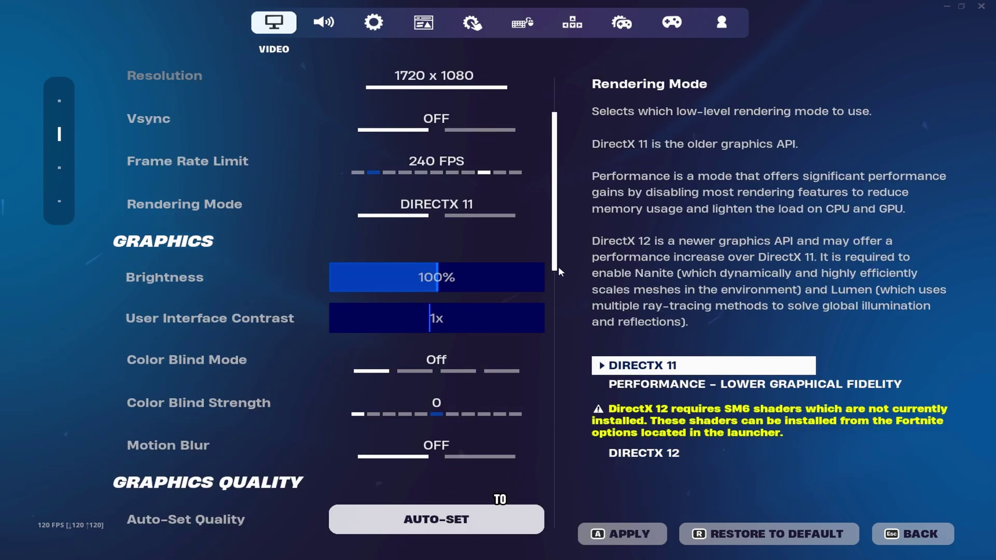
- Set Rendering Mode to Performance, Color Blind Mode to Protanope and Color Blind Strength to 7
{"action": "left_click", "coordinate": [534, 206]}
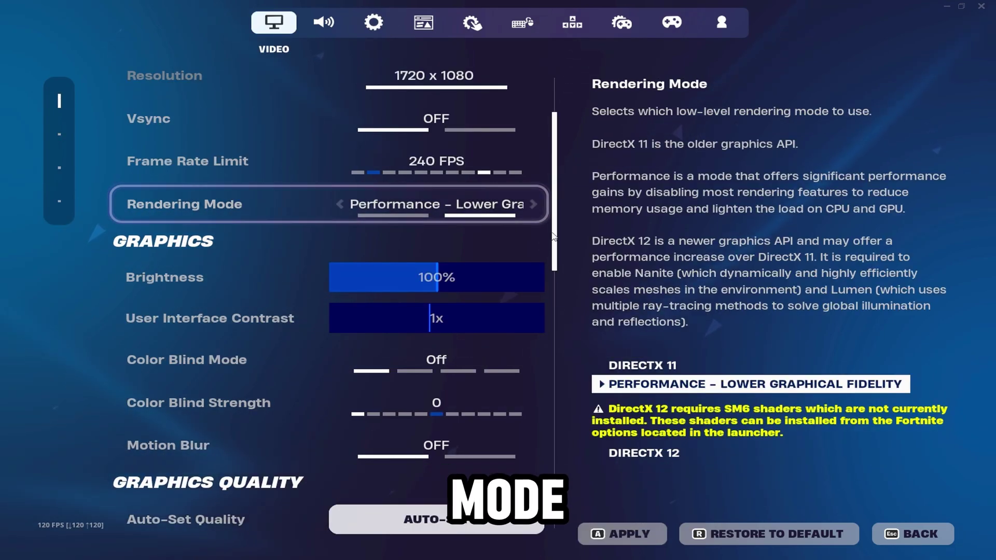
{"action": "scroll", "coordinate": [494, 358], "scroll_direction": "down", "scroll_amount": 1}
{"action": "left_click", "coordinate": [532, 330]}
{"action": "left_click", "coordinate": [533, 330]}
{"action": "left_click", "coordinate": [533, 372]}
{"action": "left_click", "coordinate": [534, 371]}
{"action": "left_click", "coordinate": [534, 372]}
{"action": "left_click", "coordinate": [534, 372]}
{"action": "left_click", "coordinate": [533, 371]}
{"action": "left_click", "coordinate": [534, 373]}
{"action": "left_click", "coordinate": [534, 372]}
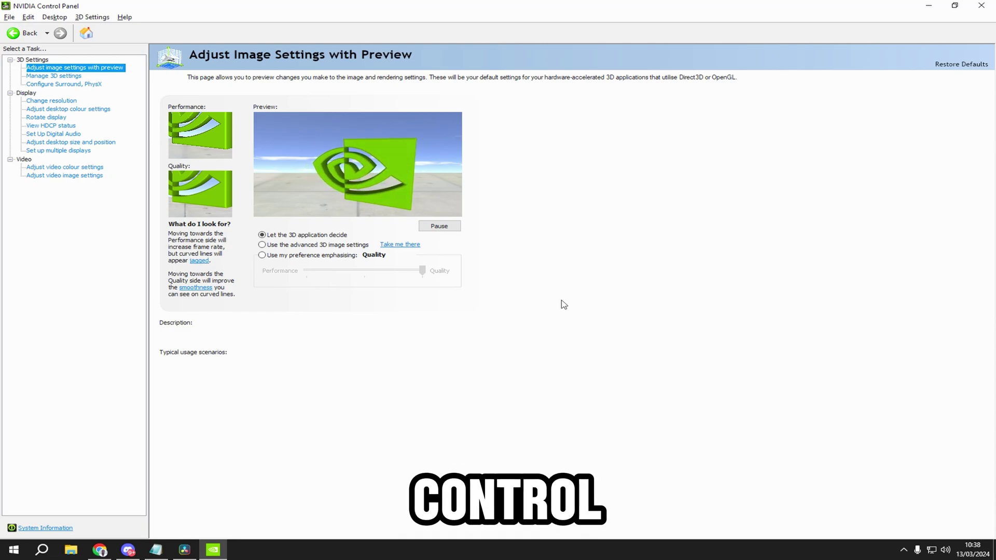
- Switch image settings to 'Use the advanced 3D image settings' and review the global Manage 3D settings
{"action": "left_click", "coordinate": [284, 256]}
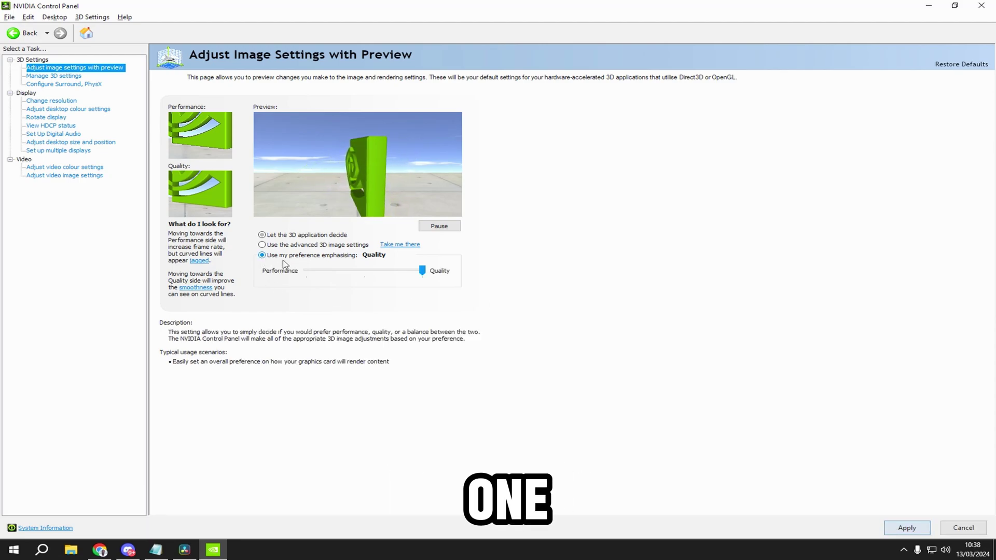
{"action": "key", "text": "Up"}
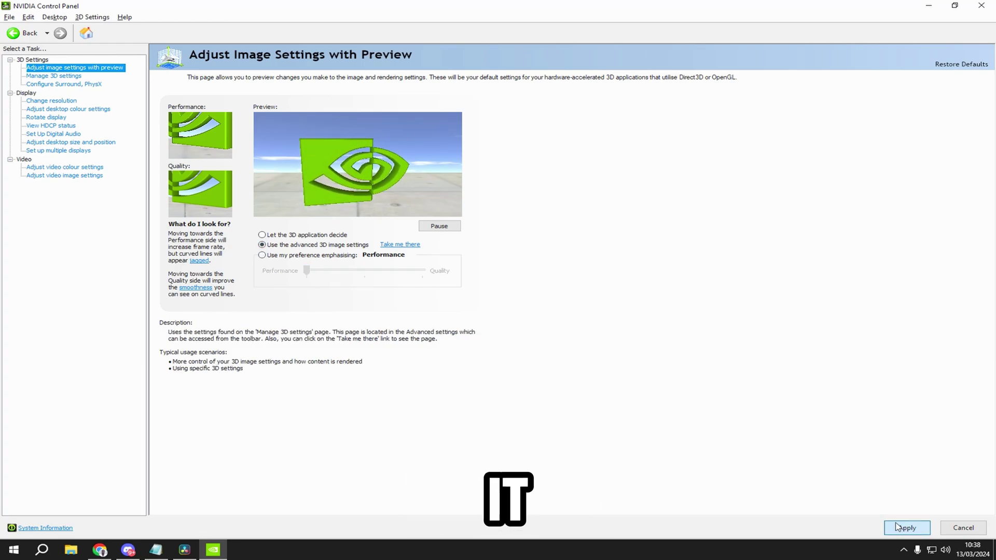
{"action": "left_click", "coordinate": [41, 78]}
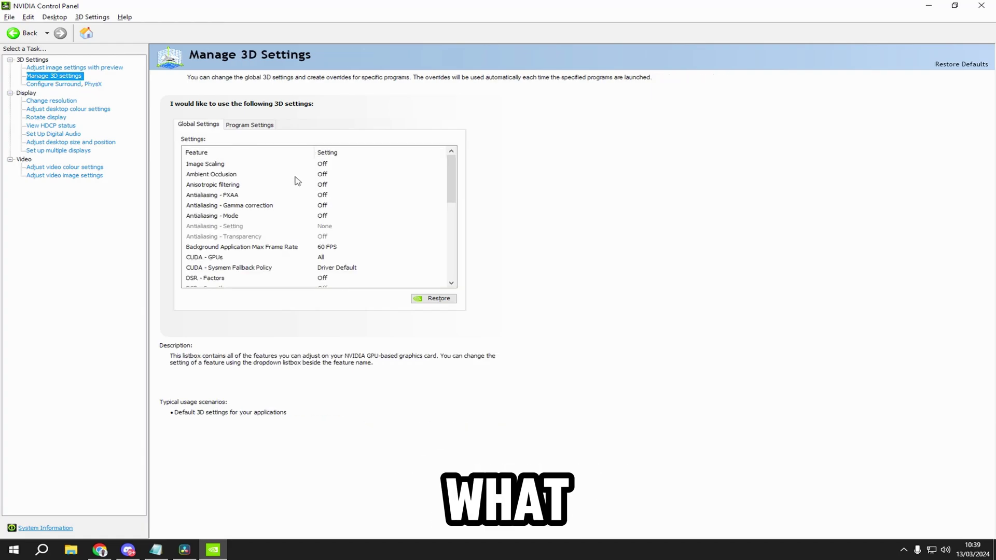
{"action": "scroll", "coordinate": [295, 184], "scroll_direction": "down", "scroll_amount": 3}
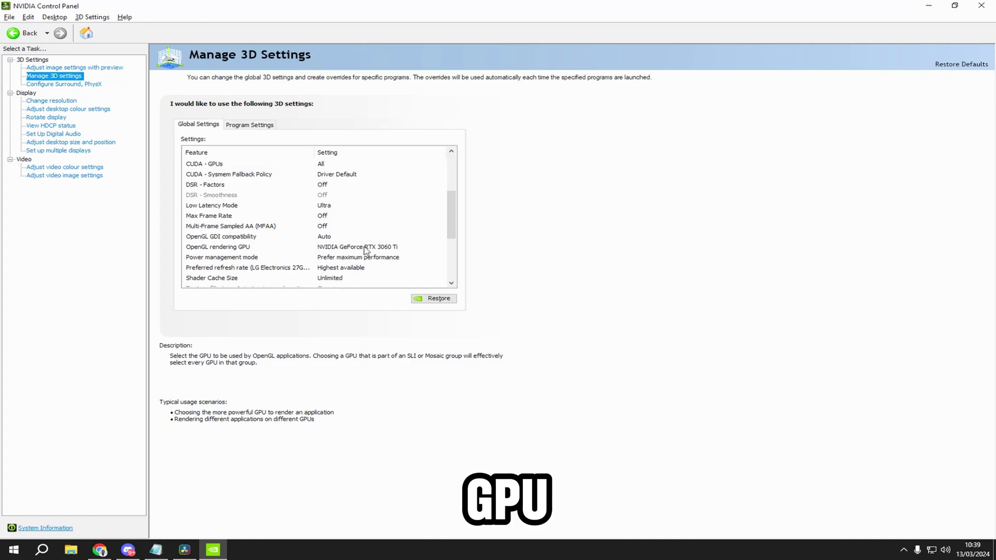
{"action": "scroll", "coordinate": [333, 250], "scroll_direction": "down", "scroll_amount": 3}
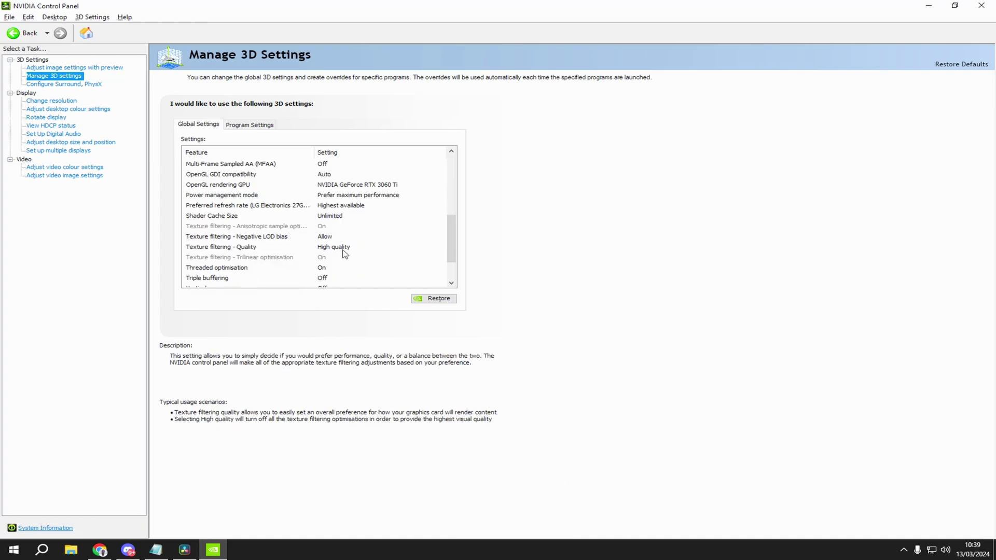
{"action": "scroll", "coordinate": [346, 254], "scroll_direction": "down", "scroll_amount": 1}
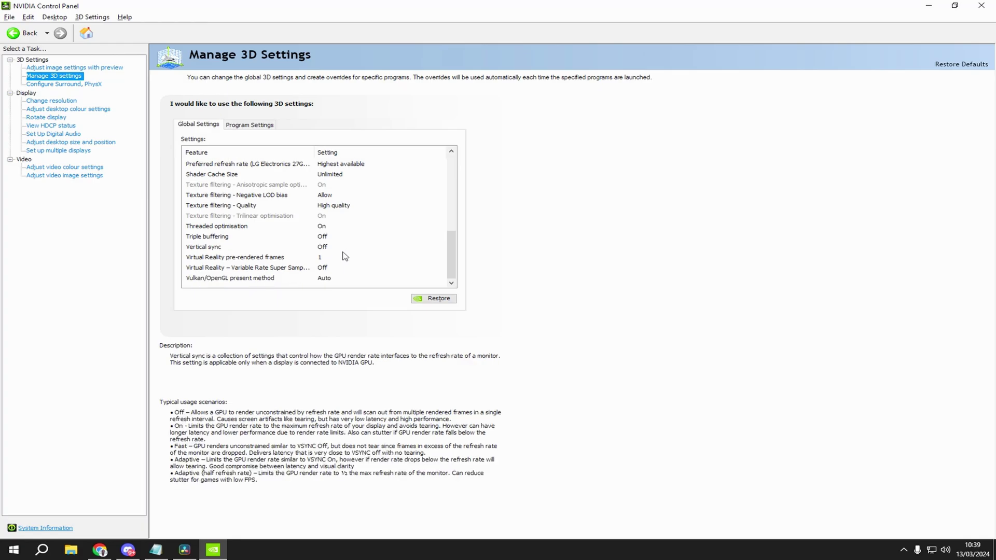
{"action": "left_click", "coordinate": [61, 103]}
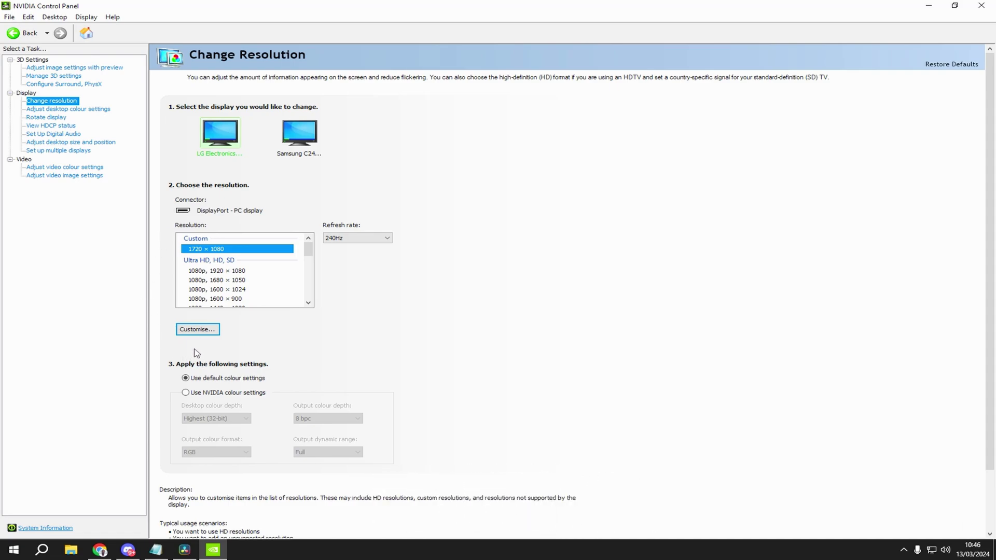
- Test a 1720 × 1080 at 240Hz custom resolution and confirm it already exists
{"action": "left_click", "coordinate": [196, 330]}
{"action": "left_click", "coordinate": [431, 376]}
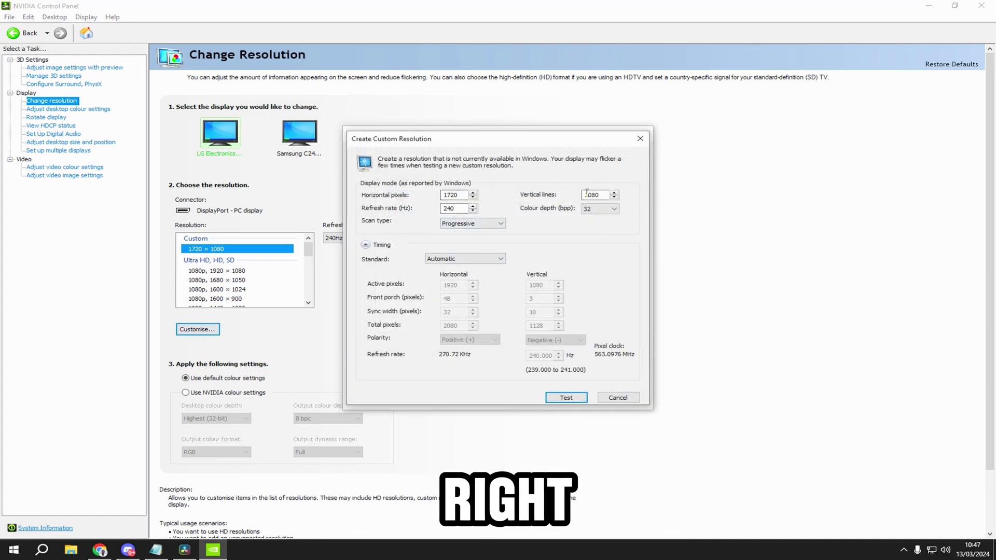
{"action": "left_click", "coordinate": [559, 402]}
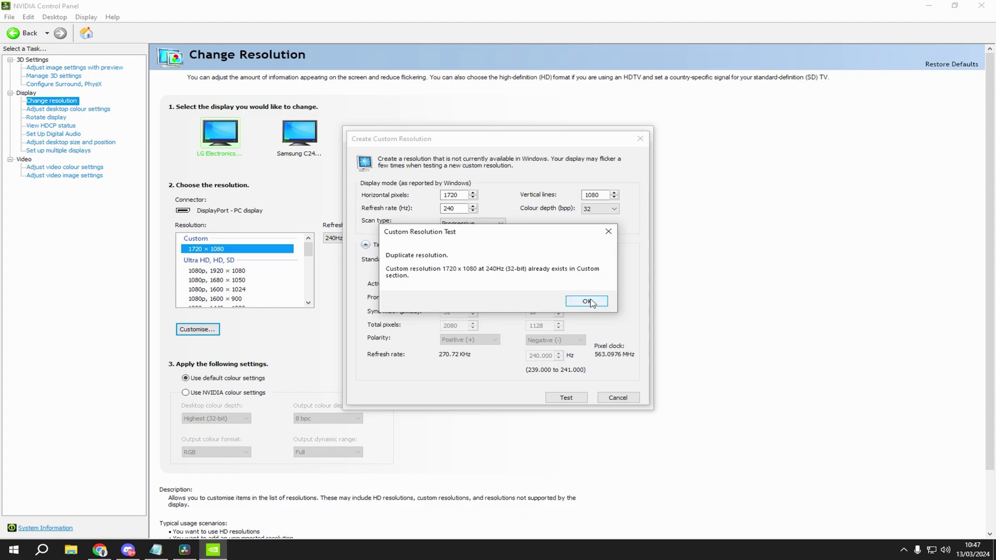
{"action": "left_click", "coordinate": [588, 302]}
{"action": "left_click", "coordinate": [610, 401]}
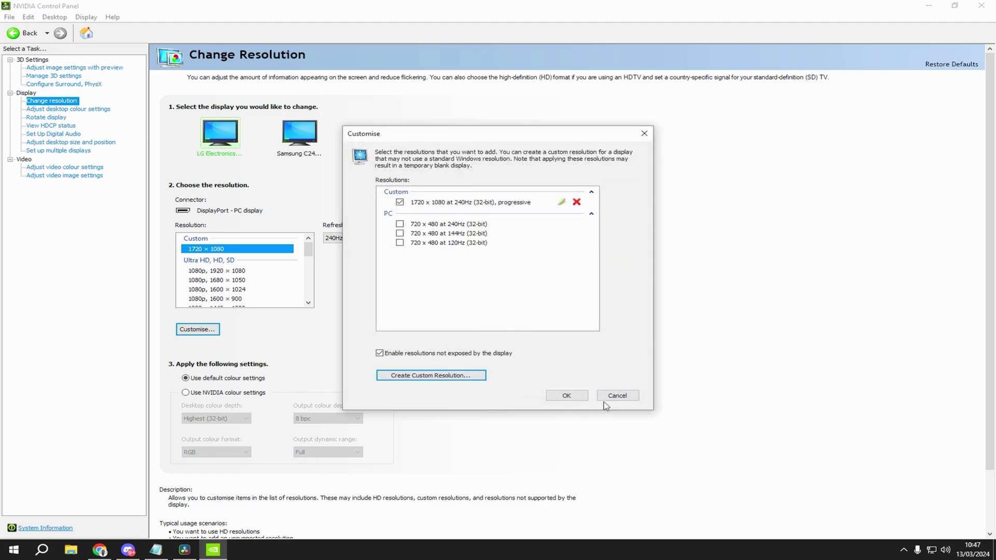
{"action": "left_click", "coordinate": [615, 396]}
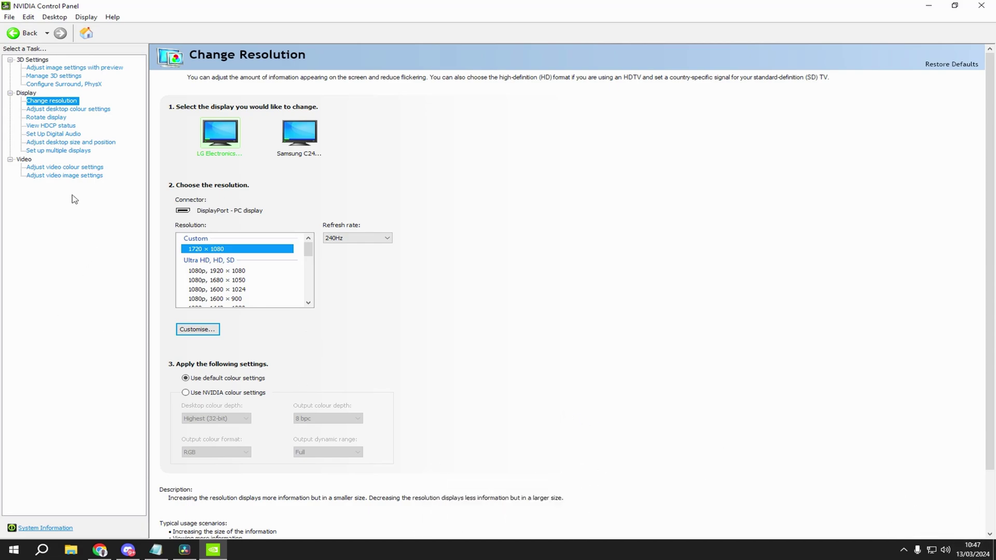
{"action": "left_click", "coordinate": [56, 142]}
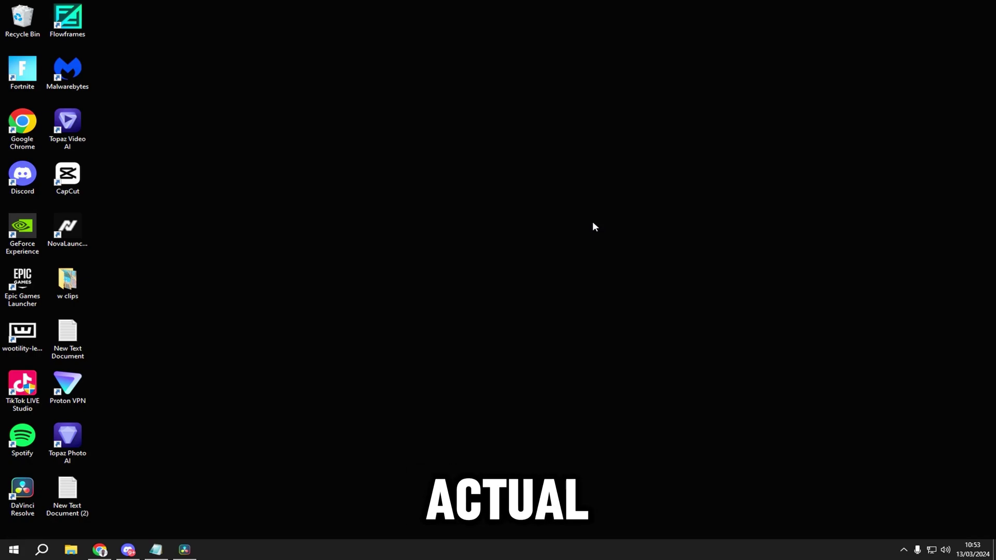
- Open the Windows Run dialog by searching for 'run'
{"action": "key", "text": "super"}
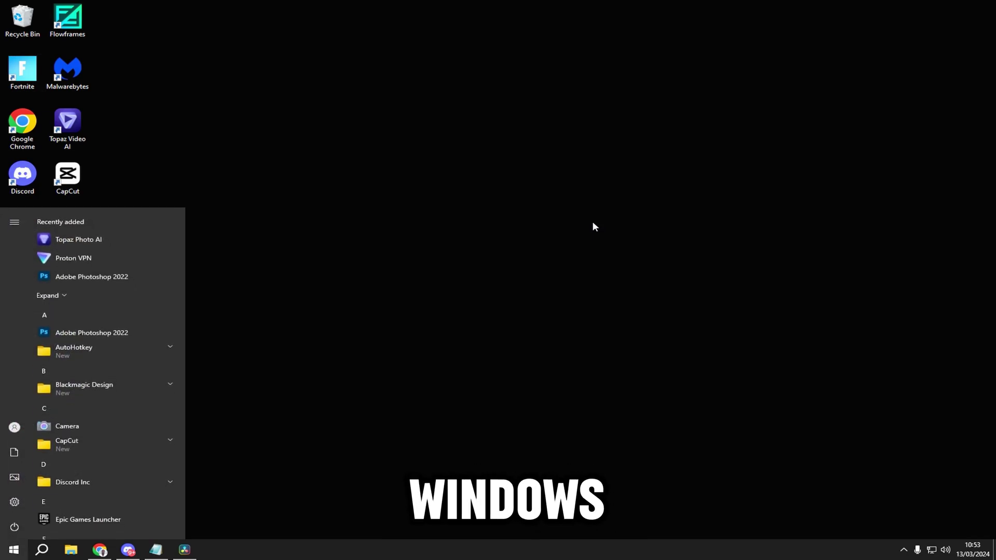
{"action": "type", "text": "run"}
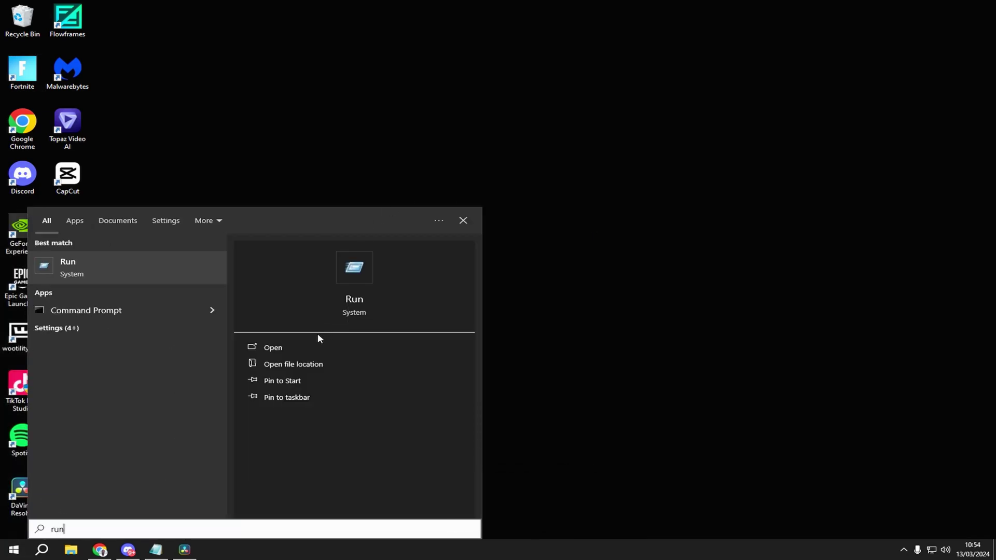
{"action": "left_click", "coordinate": [309, 349]}
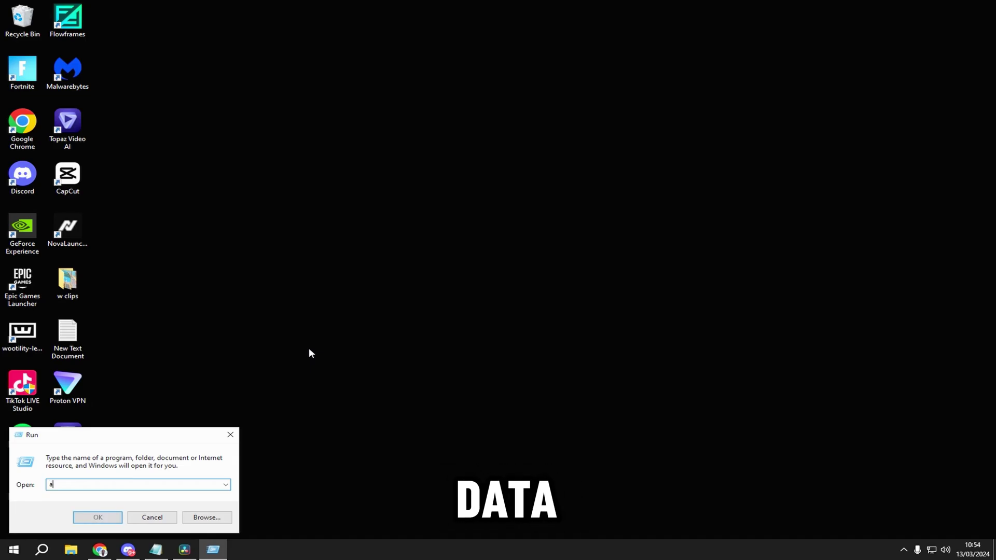
- Navigate from AppData to Local > FortniteGame > Saved > Config > WindowsClient
{"action": "type", "text": "appdata"}
{"action": "key", "text": "Return"}
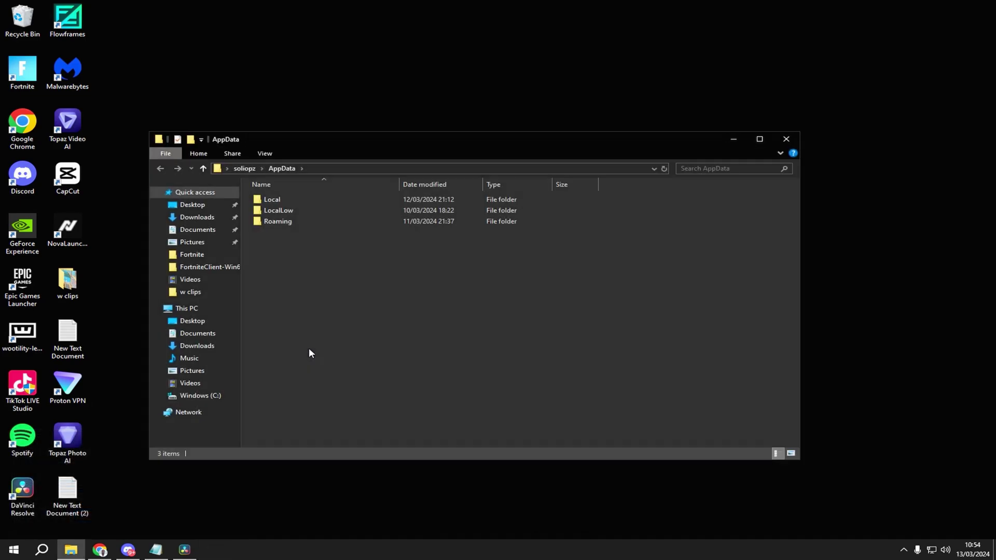
{"action": "double_click", "coordinate": [268, 204]}
{"action": "key", "text": "f"}
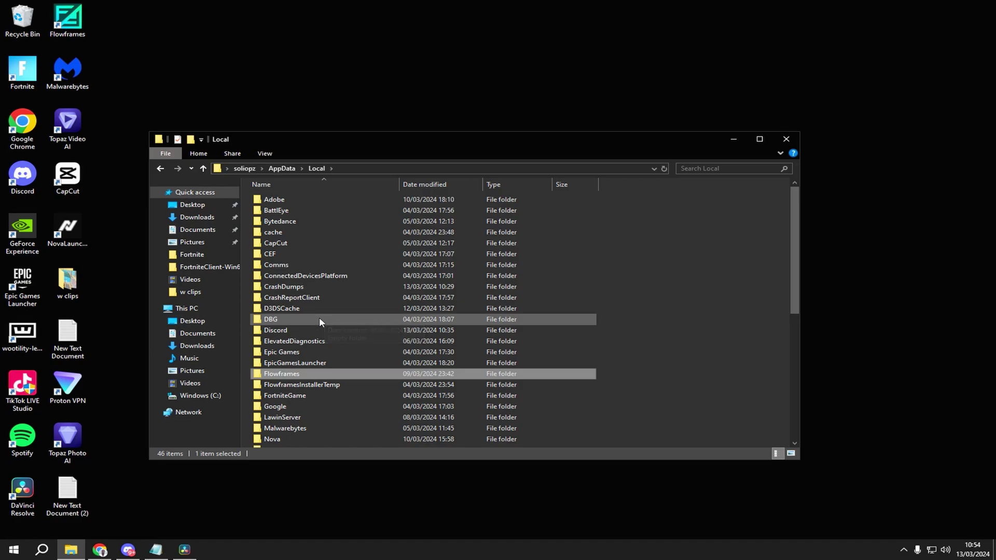
{"action": "scroll", "coordinate": [319, 317], "scroll_direction": "down", "scroll_amount": 3}
{"action": "double_click", "coordinate": [294, 336]}
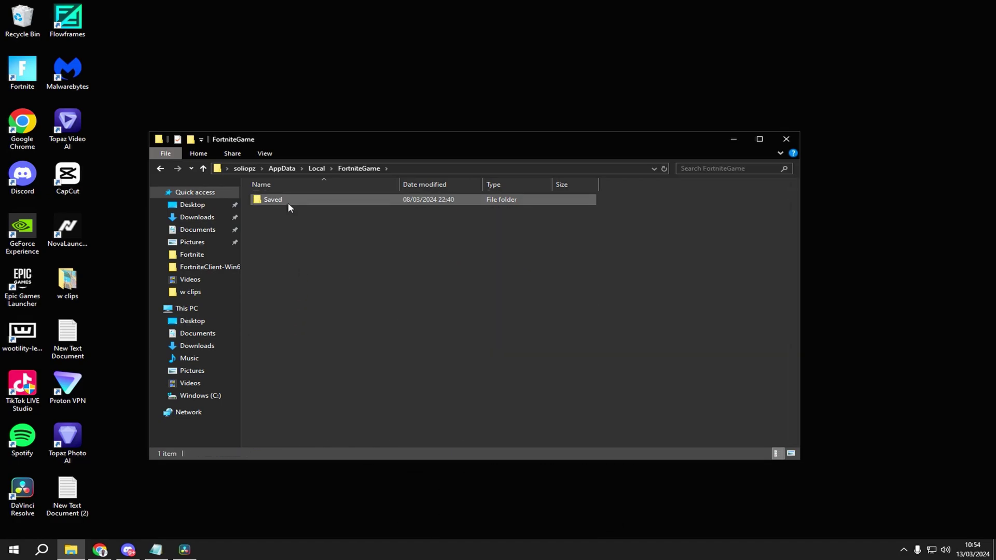
{"action": "double_click", "coordinate": [288, 203]}
{"action": "left_click", "coordinate": [283, 212]}
{"action": "double_click", "coordinate": [283, 210]}
{"action": "double_click", "coordinate": [316, 210]}
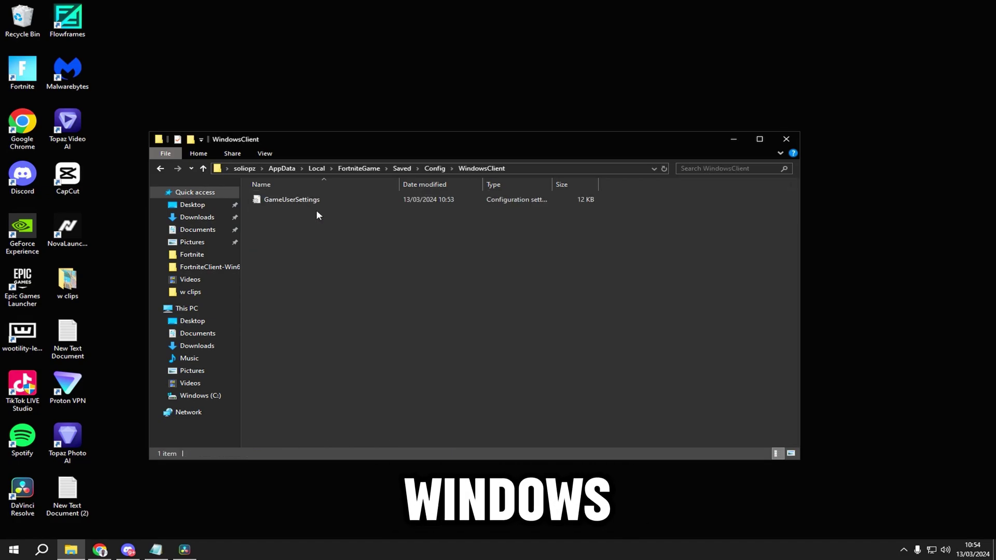
- Untick Read-only in GameUserSettings' properties and open the file for editing
{"action": "left_click", "coordinate": [300, 200]}
{"action": "right_click", "coordinate": [301, 204]}
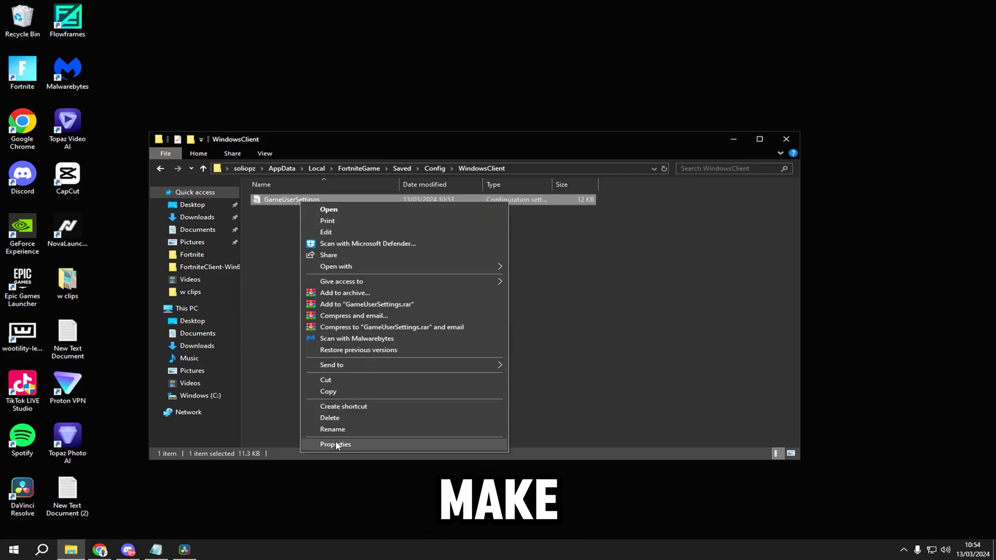
{"action": "left_click", "coordinate": [336, 445]}
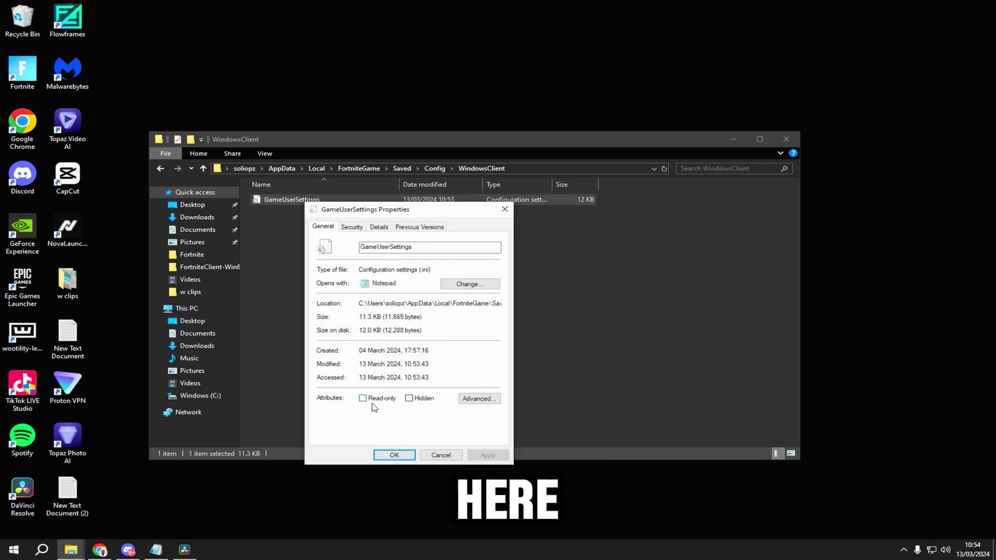
{"action": "left_click", "coordinate": [395, 455]}
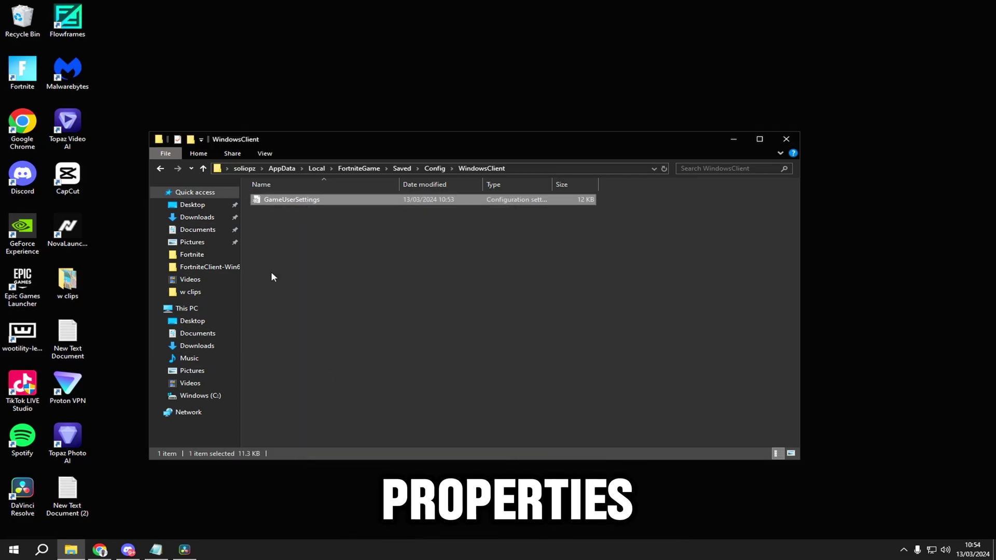
{"action": "double_click", "coordinate": [301, 200]}
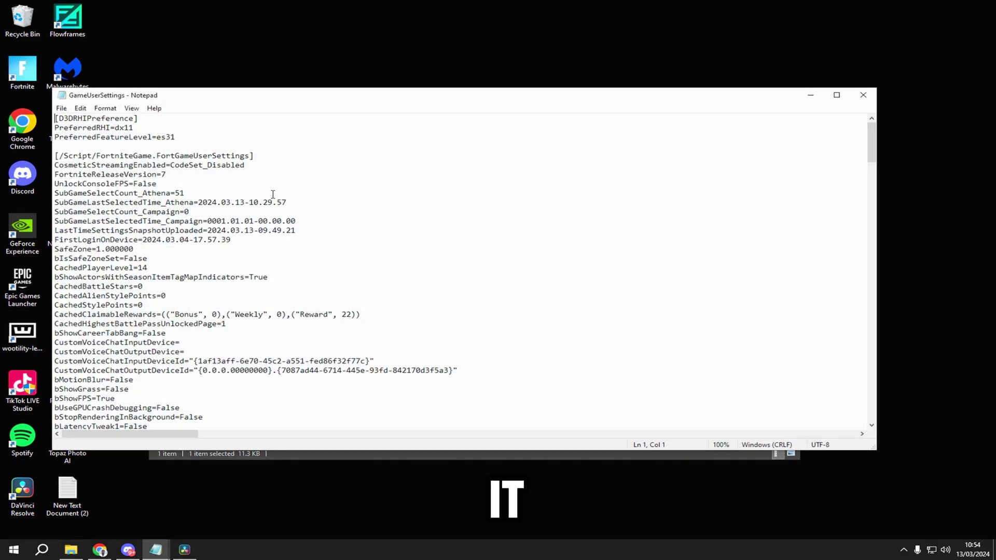
- Set ResolutionSizeX=1720 and ResolutionSizeY=1080 in GameUserSettings and save the file
{"action": "scroll", "coordinate": [273, 194], "scroll_direction": "down", "scroll_amount": 20}
{"action": "scroll", "coordinate": [260, 259], "scroll_direction": "down", "scroll_amount": 20}
{"action": "scroll", "coordinate": [218, 253], "scroll_direction": "up", "scroll_amount": 4}
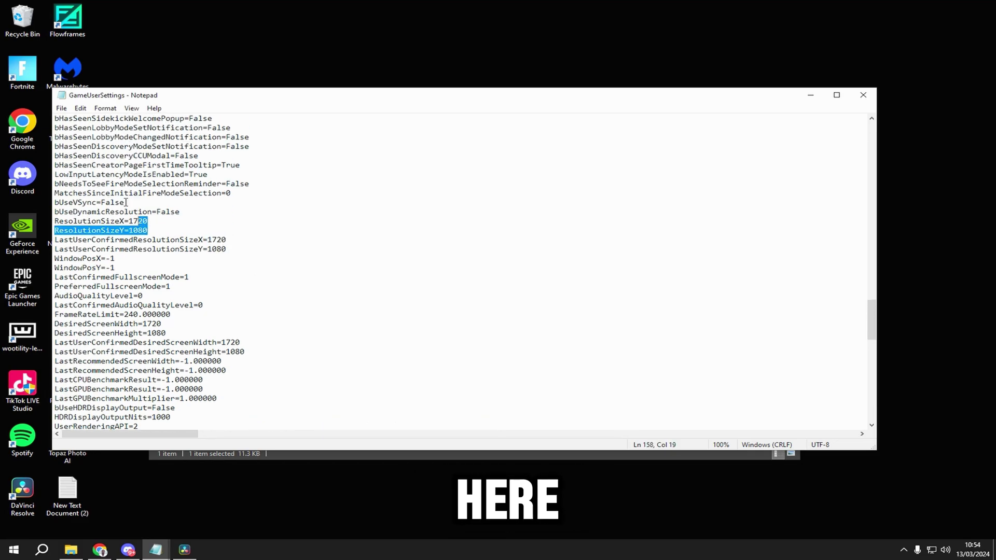
{"action": "left_click", "coordinate": [60, 108]}
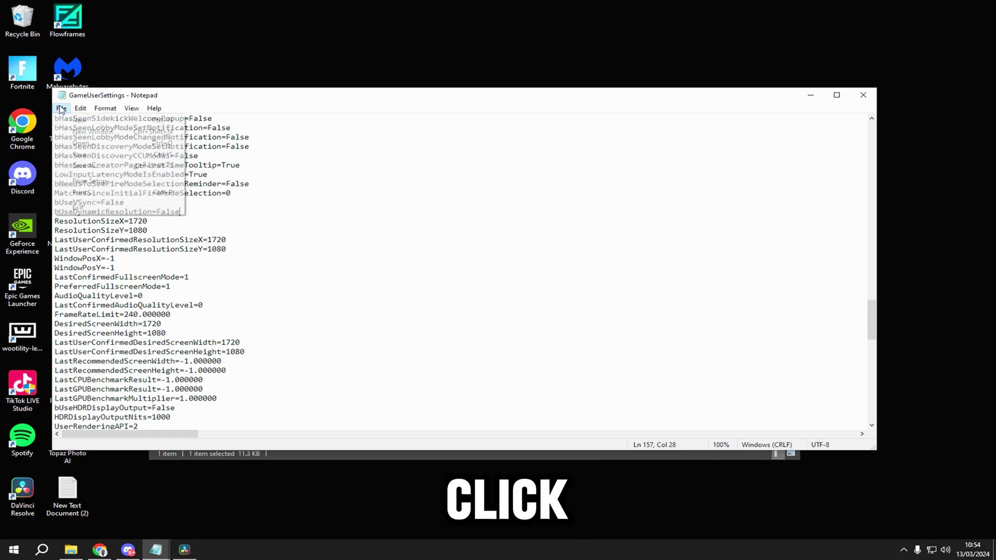
{"action": "left_click", "coordinate": [77, 153]}
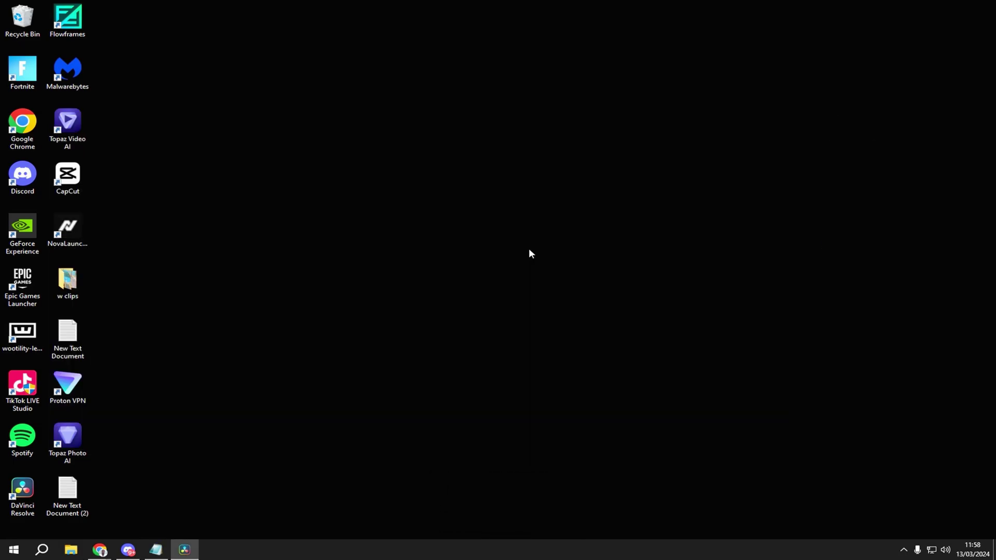
{"action": "key", "text": "super"}
{"action": "type", "text": "po"}
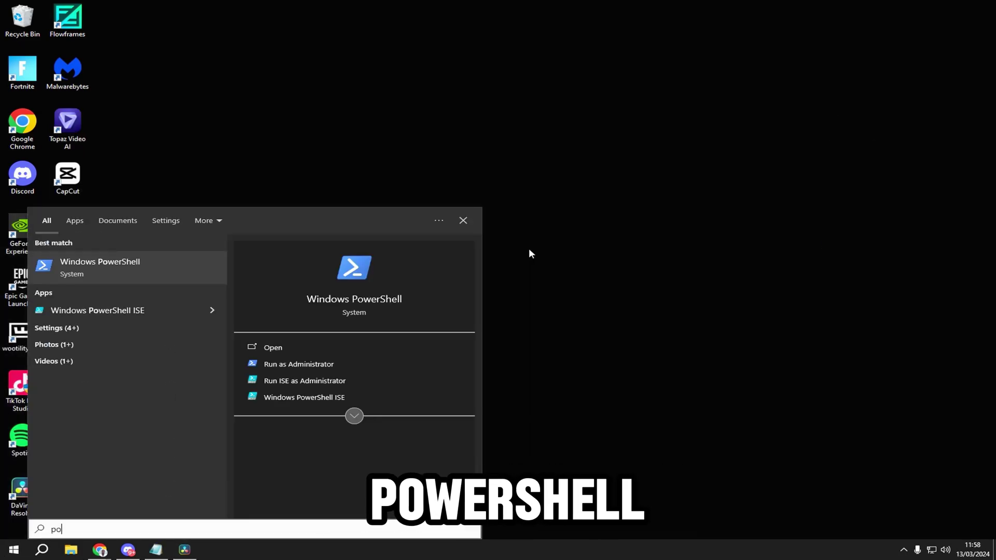
{"action": "left_click", "coordinate": [304, 365]}
{"action": "left_click", "coordinate": [421, 340]}
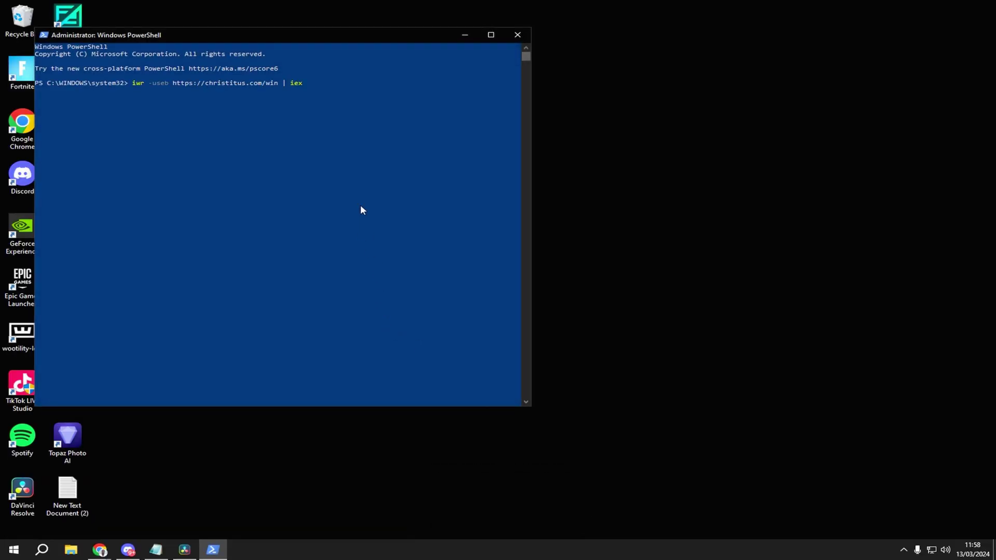
{"action": "key", "text": "Return"}
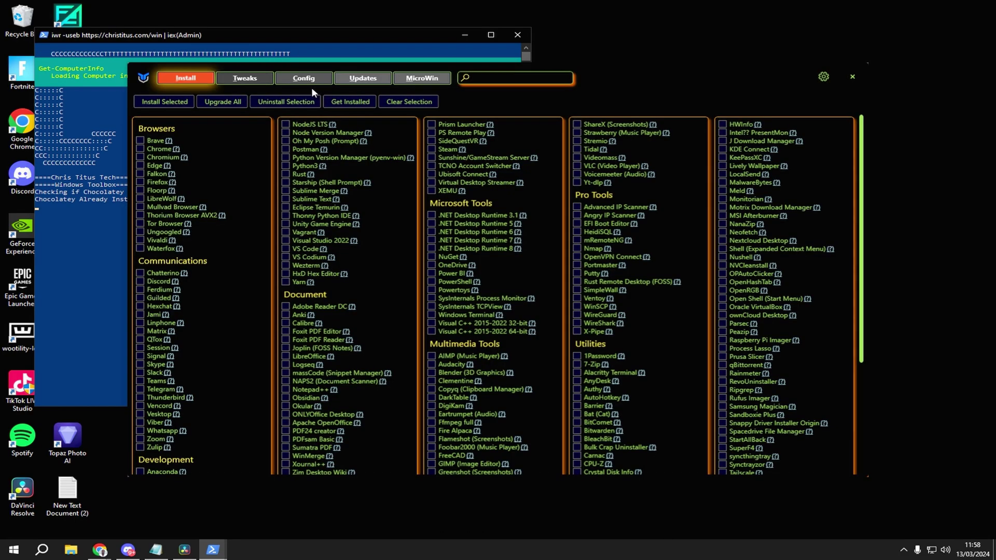
- Run the essential system tweaks with Create Restore Point, leaving Disable GameDVR unticked
{"action": "left_click", "coordinate": [263, 77]}
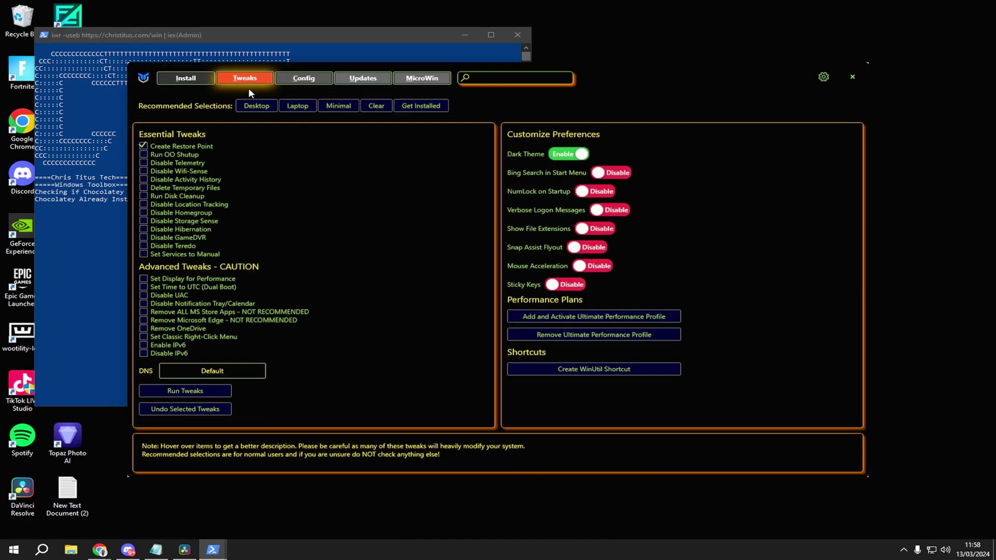
{"action": "left_click", "coordinate": [142, 238]}
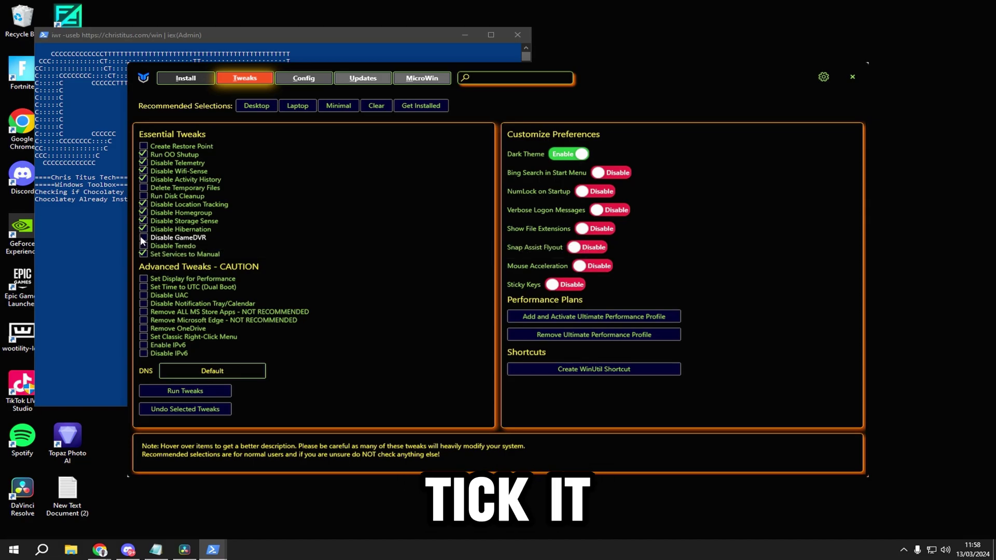
{"action": "left_click", "coordinate": [144, 147]}
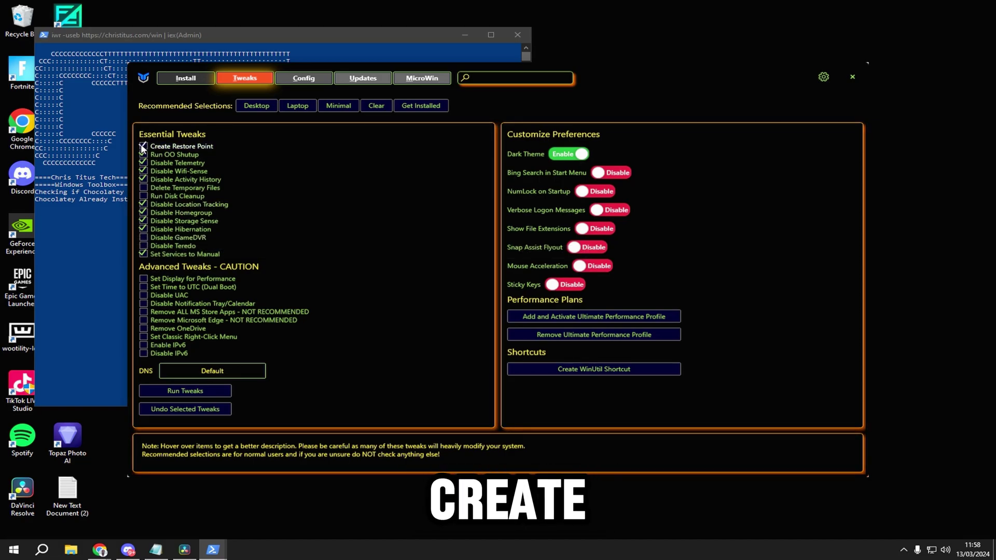
{"action": "left_click", "coordinate": [182, 396]}
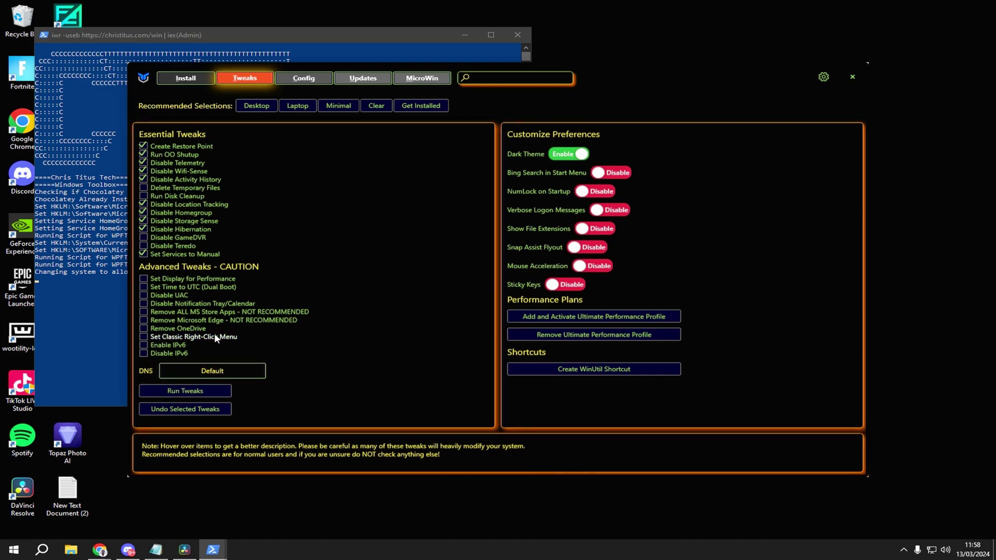
{"action": "left_click", "coordinate": [115, 322]}
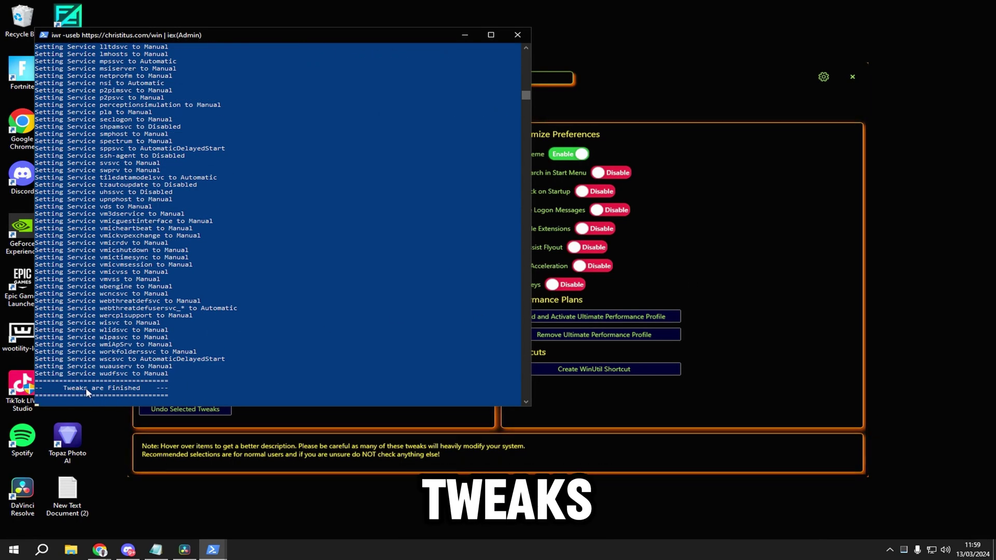
{"action": "left_click", "coordinate": [522, 430]}
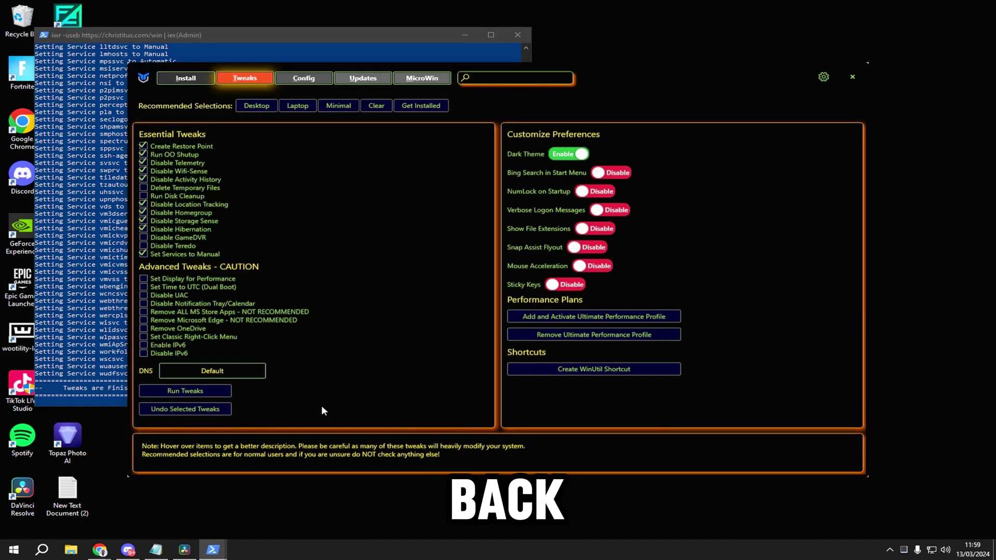
- Add and activate Ultimate Performance, load Security (Recommended) update settings, then search Windows for 'power'
{"action": "left_click", "coordinate": [555, 318]}
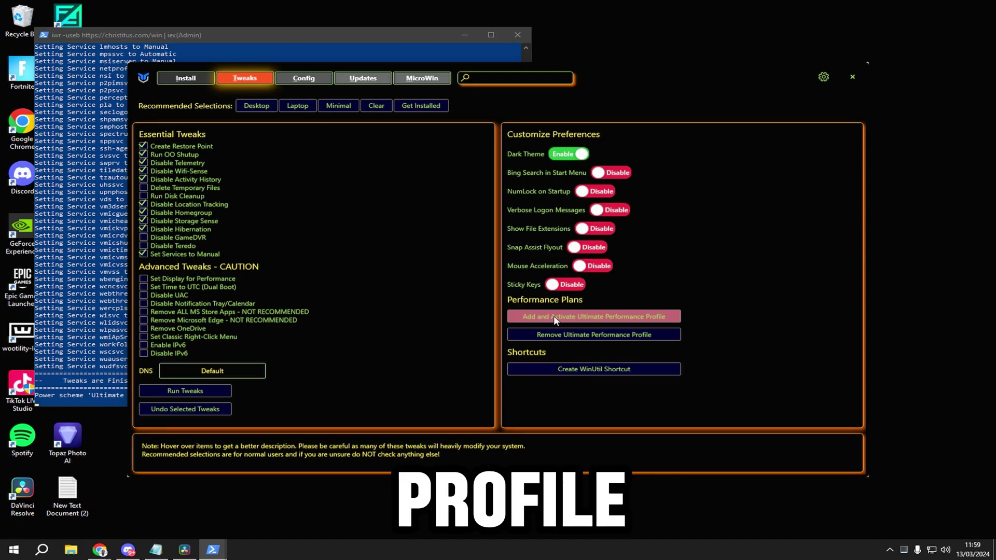
{"action": "left_click", "coordinate": [363, 79]}
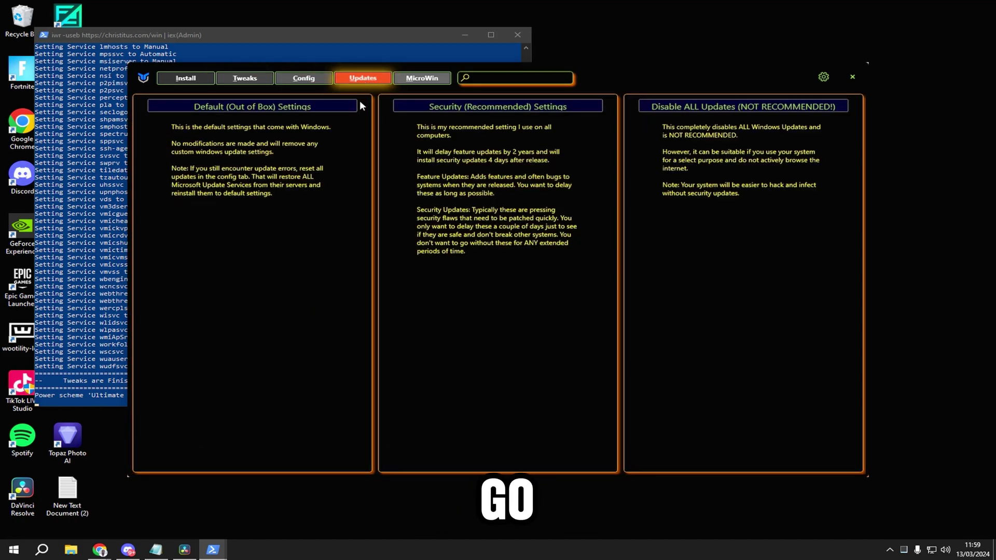
{"action": "left_click", "coordinate": [486, 111]}
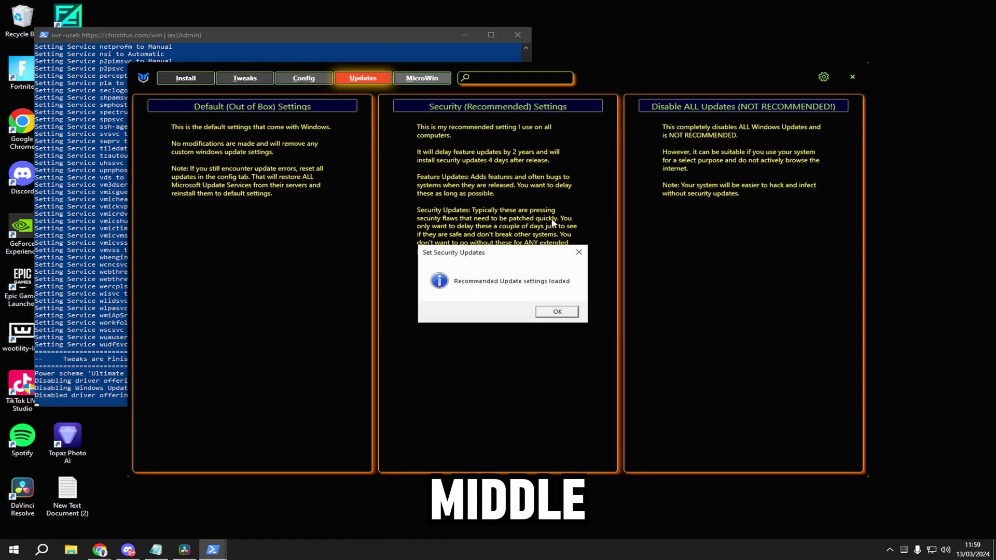
{"action": "left_click", "coordinate": [568, 312]}
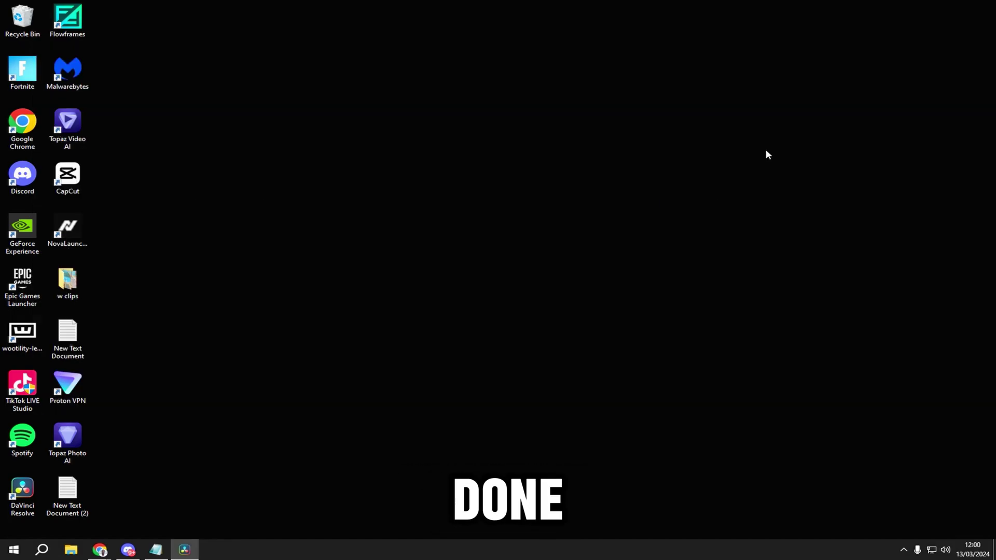
{"action": "key", "text": "super"}
{"action": "type", "text": "power"}
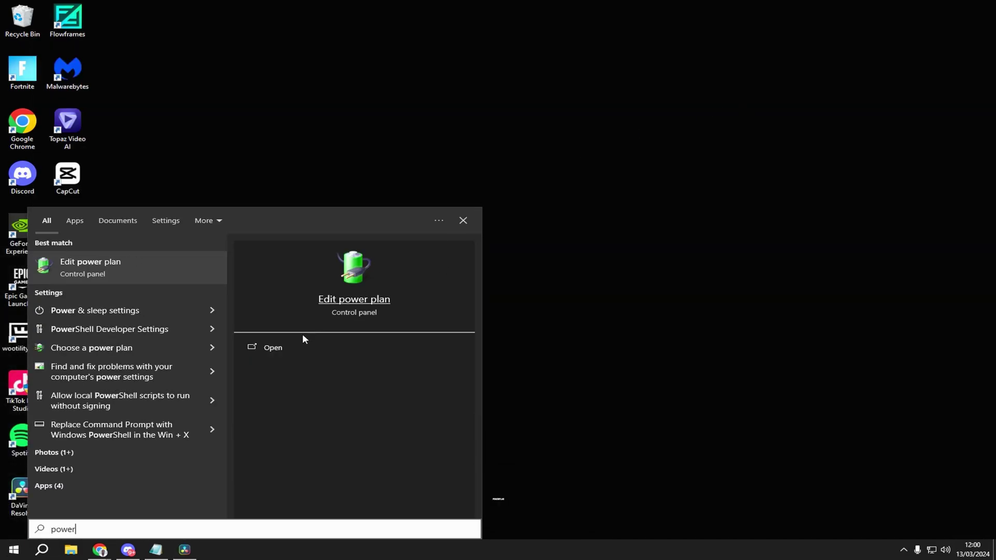
- Open the Ultimate Performance plan's settings from Power Options, keeping Turn off display at Never
{"action": "left_click", "coordinate": [296, 348]}
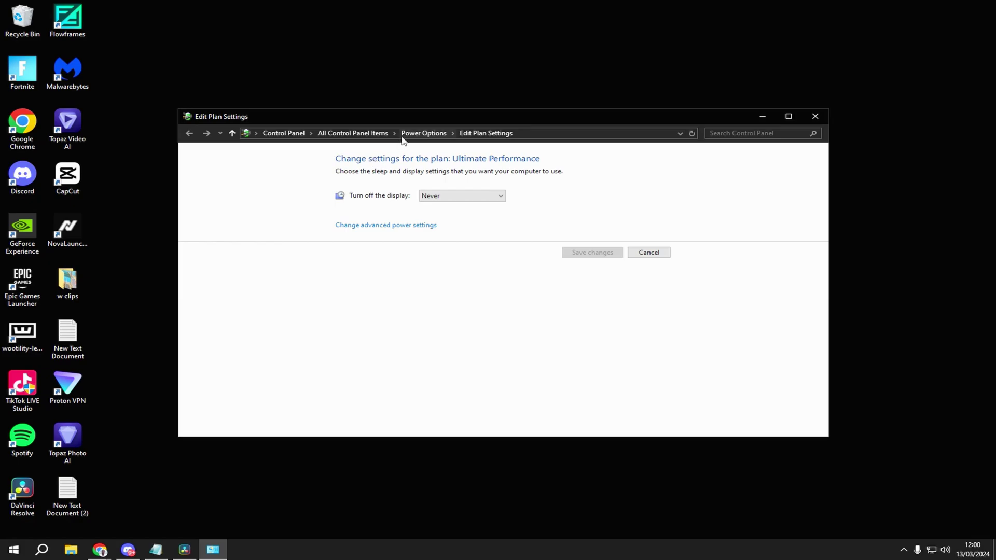
{"action": "left_click", "coordinate": [409, 134]}
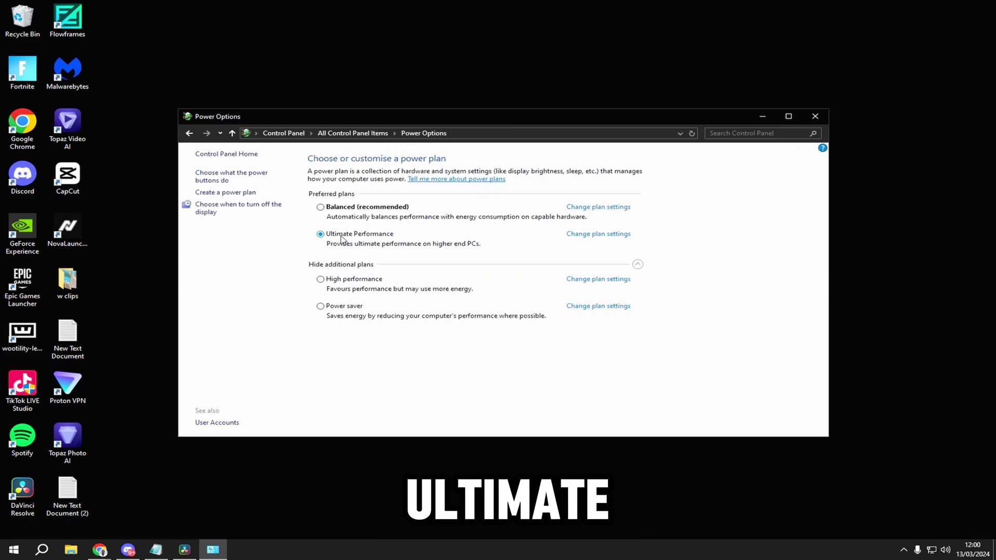
{"action": "left_click", "coordinate": [599, 235]}
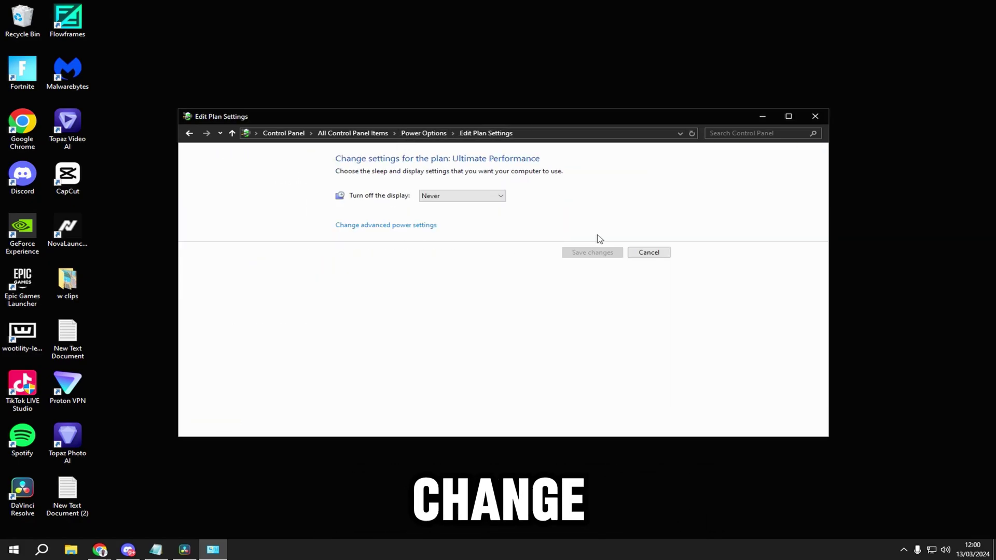
{"action": "left_click", "coordinate": [461, 196]}
{"action": "left_click", "coordinate": [435, 326]}
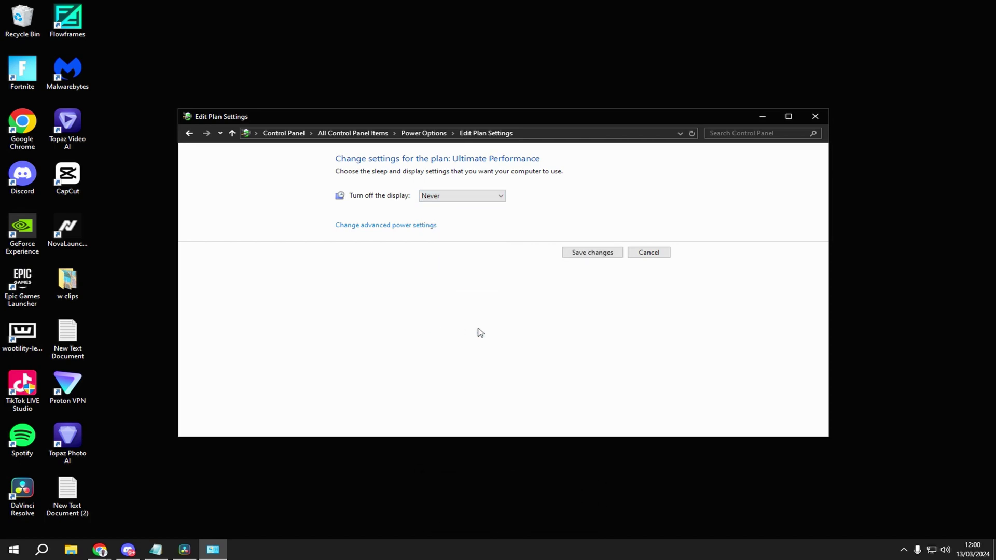